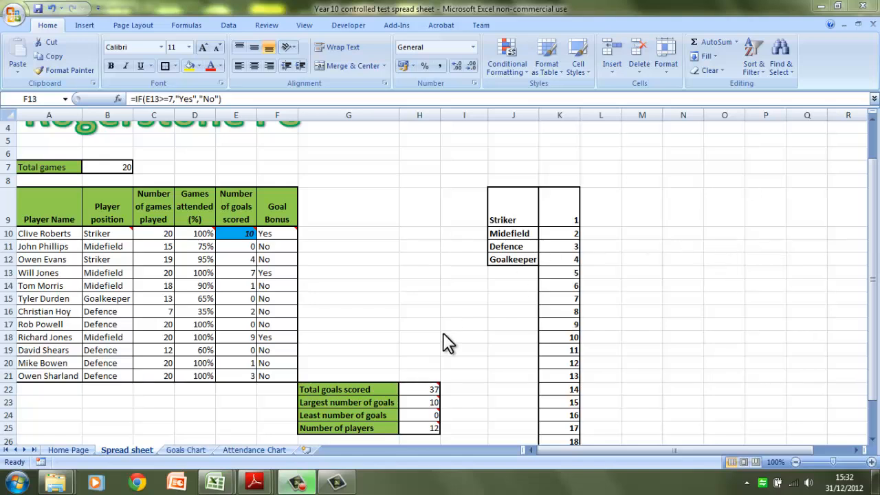
- Inspect the Number of players formula in H25 of the finished example spreadsheet
{"action": "key", "text": "F2"}
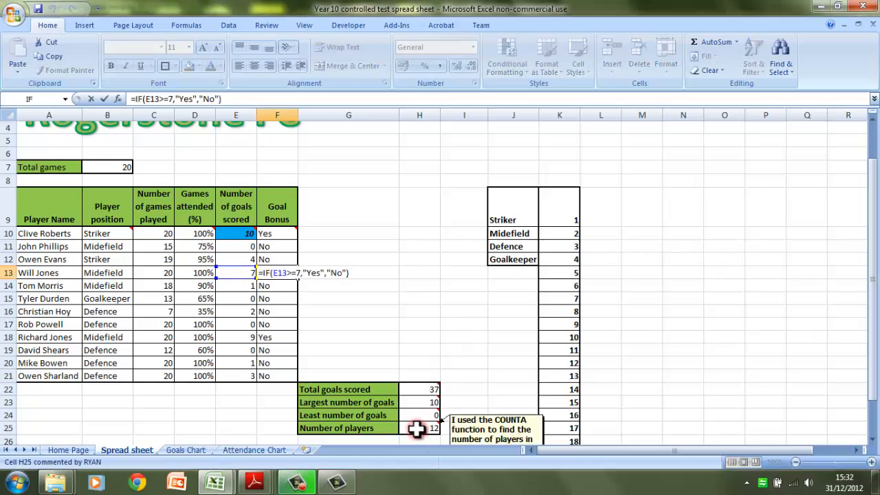
{"action": "left_click", "coordinate": [417, 430]}
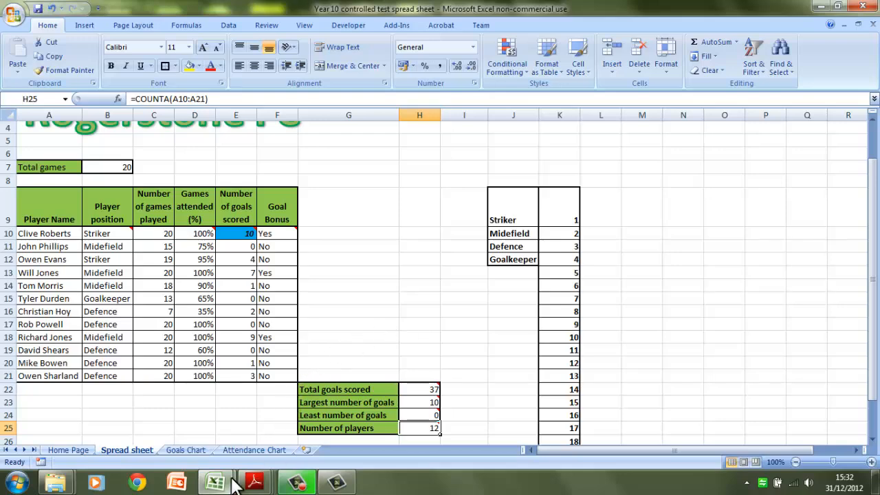
- In the Rogerstone FC in progress workbook, enter the label "Number of players" in G24 below the goals summary
{"action": "mouse_move", "coordinate": [232, 483]}
{"action": "left_click", "coordinate": [162, 416]}
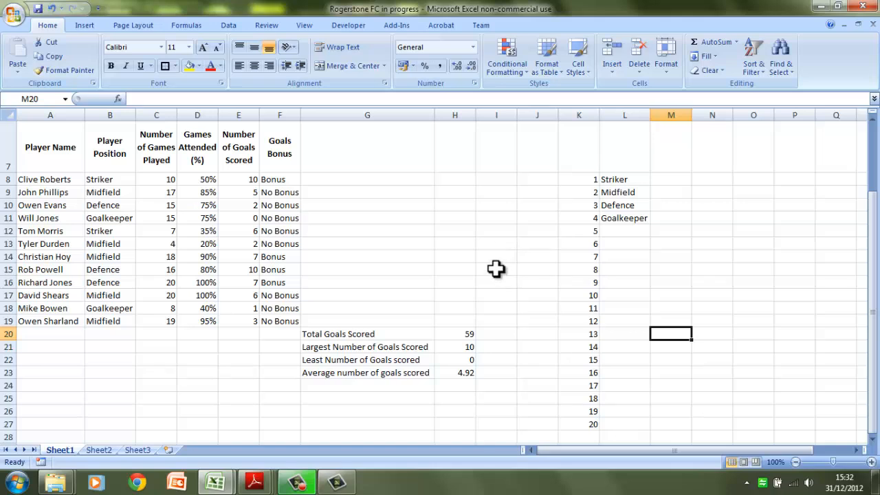
{"action": "left_click", "coordinate": [319, 386]}
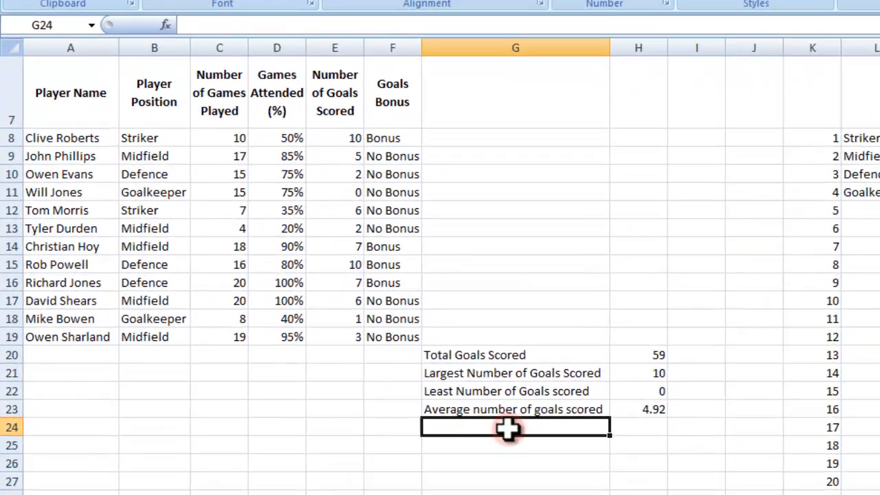
{"action": "type", "text": "Number of pl"}
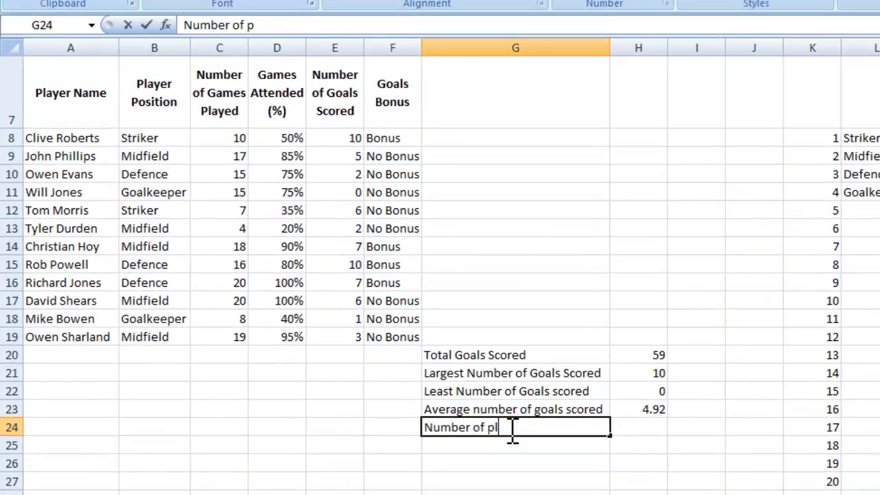
{"action": "type", "text": "ayers"}
{"action": "left_click", "coordinate": [562, 262]}
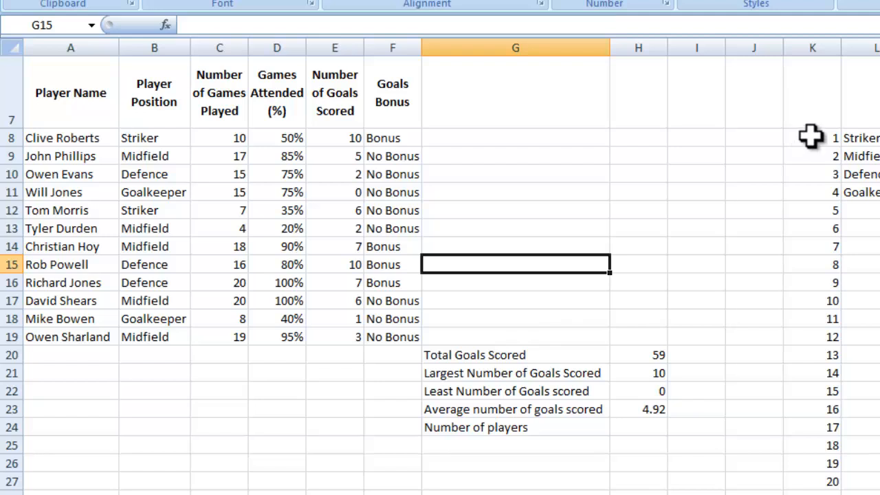
- Highlight the list of numbers in K8:K27 to examine the range for counting
{"action": "left_click_drag", "start_coordinate": [811, 138], "coordinate": [791, 477]}
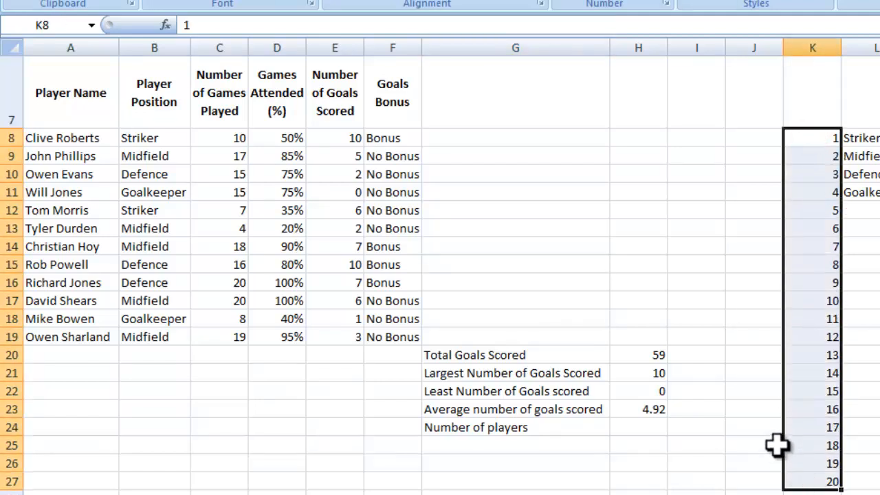
{"action": "left_click", "coordinate": [878, 336]}
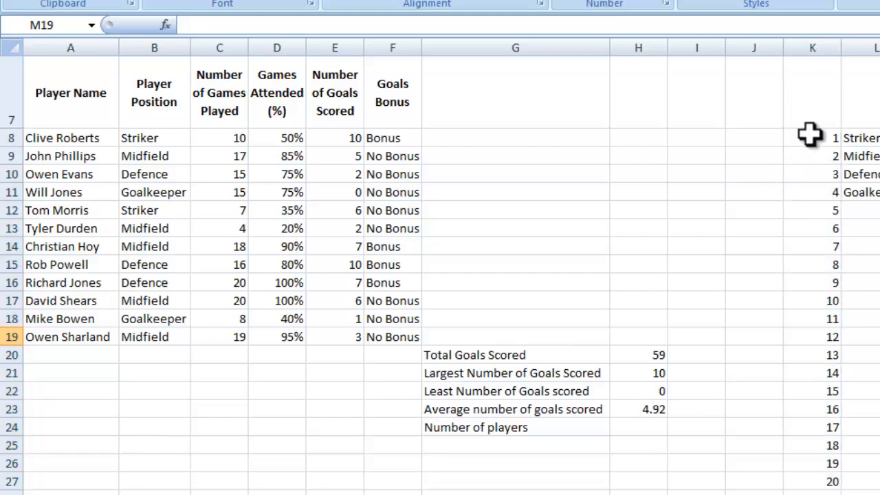
{"action": "left_click_drag", "start_coordinate": [809, 135], "coordinate": [792, 481]}
- Enter the formula =COUNT(K8:K27) in I8 to count the numbers in column K
{"action": "left_click", "coordinate": [695, 154]}
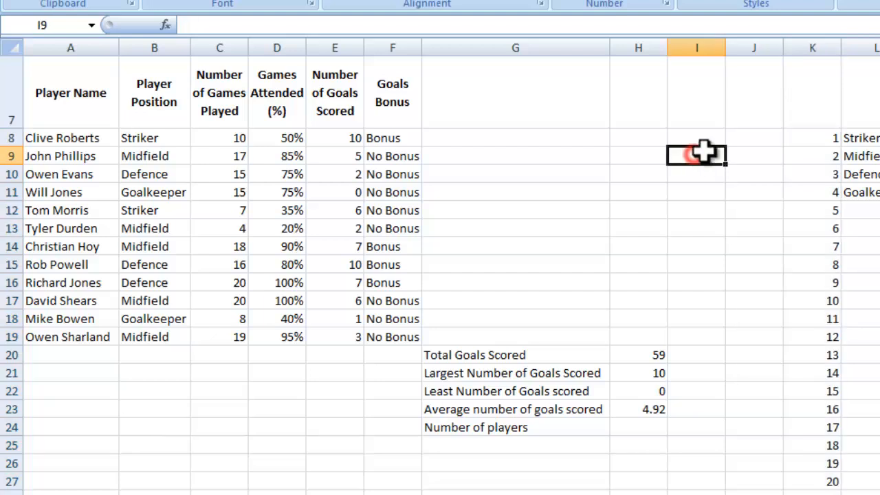
{"action": "left_click", "coordinate": [706, 135]}
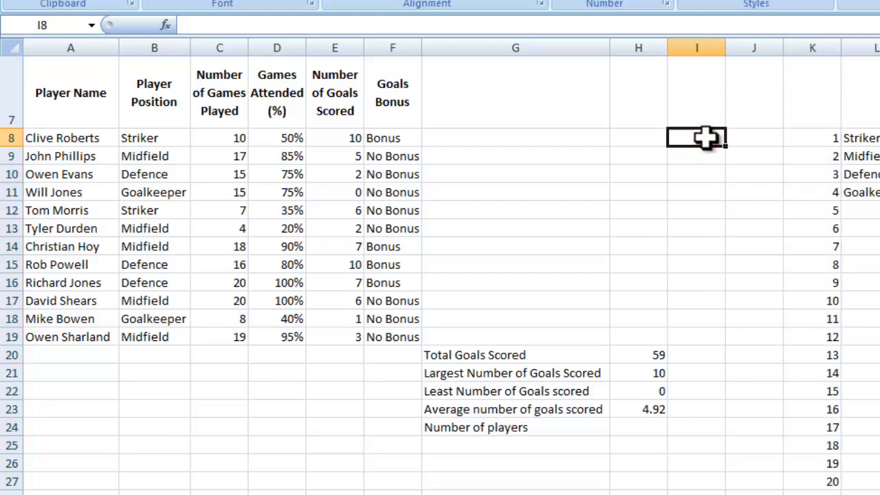
{"action": "type", "text": "=count"}
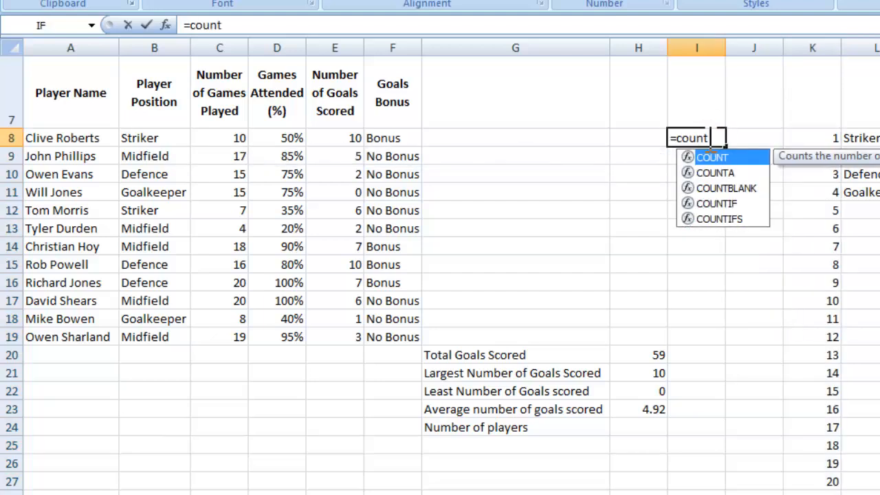
{"action": "type", "text": "("}
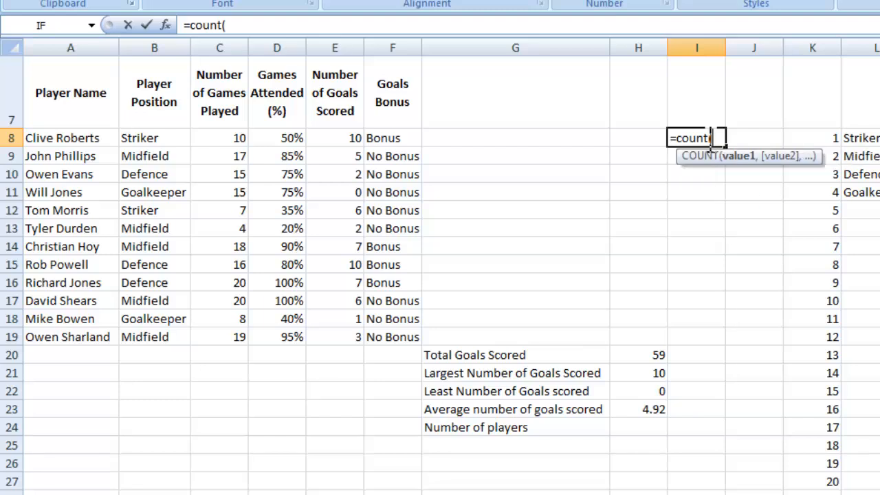
{"action": "key", "text": "BackSpace"}
{"action": "key", "text": "BackSpace"}
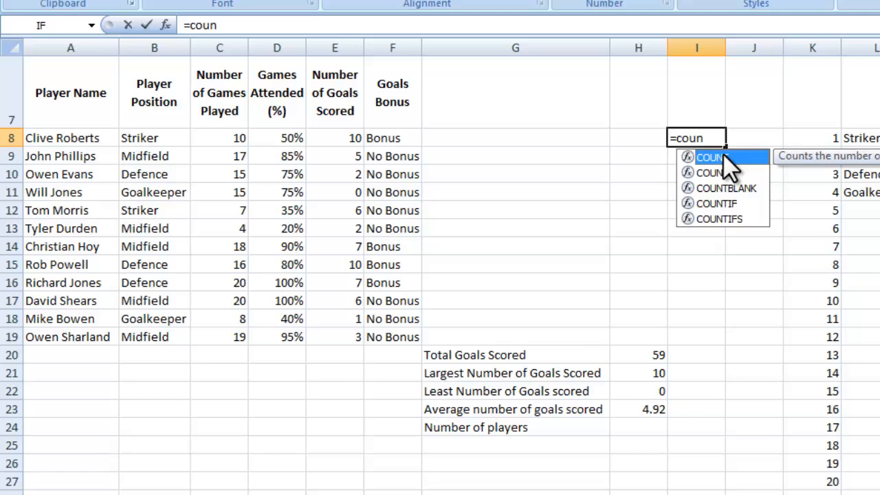
{"action": "double_click", "coordinate": [722, 156]}
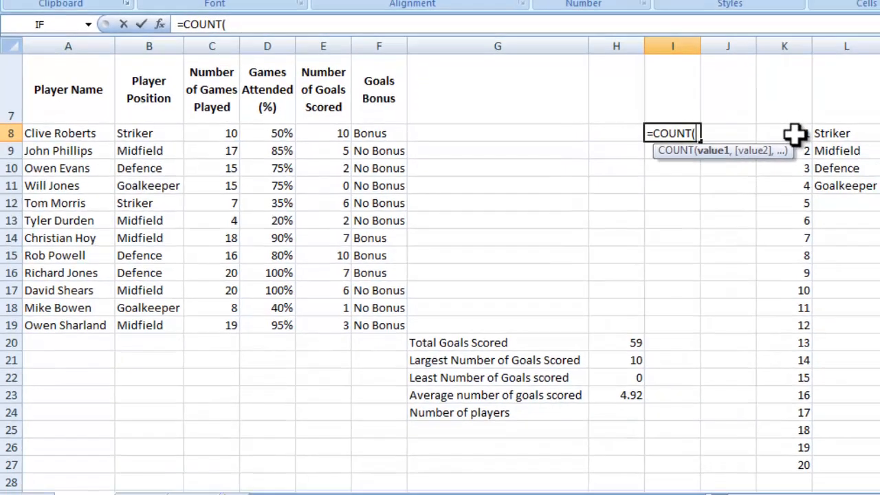
{"action": "left_click_drag", "start_coordinate": [793, 136], "coordinate": [754, 443]}
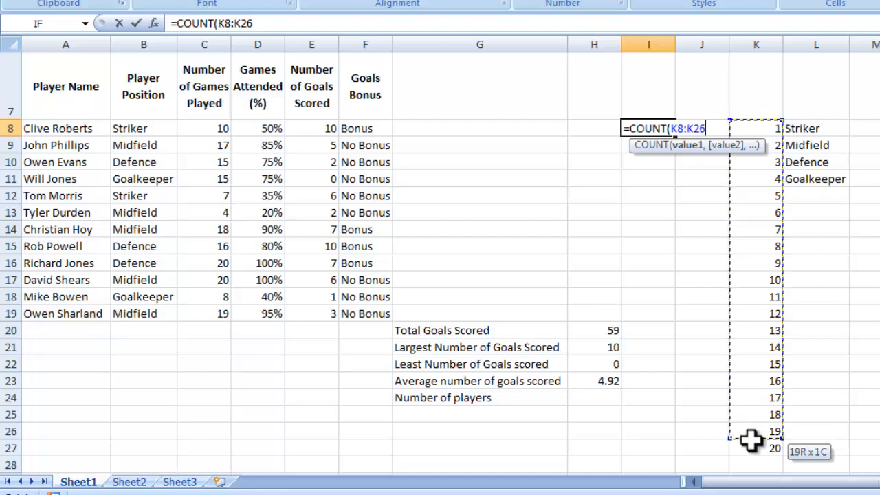
{"action": "type", "text": ")"}
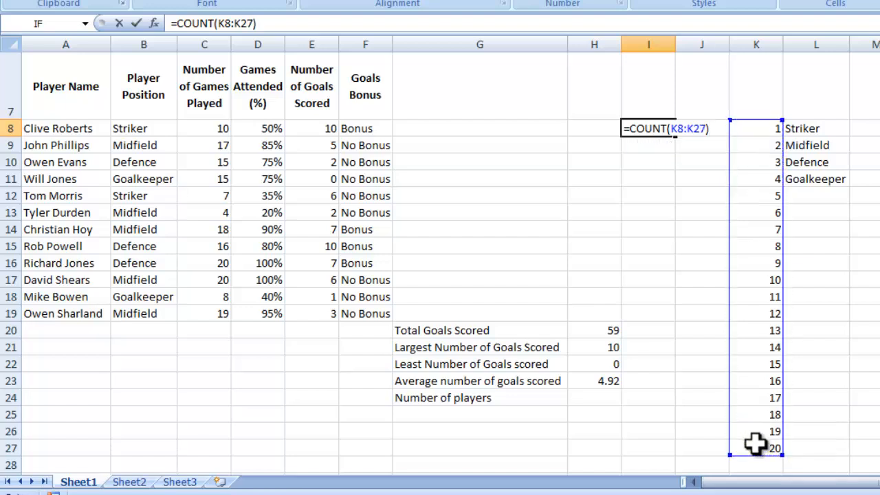
{"action": "key", "text": "Return"}
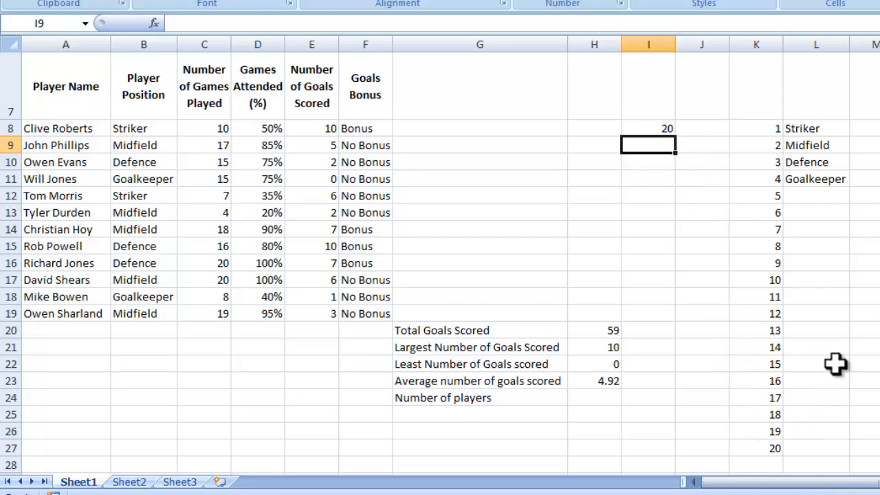
- Extend the number list in column K by entering 21 in K28 and 22 in K29
{"action": "scroll", "coordinate": [828, 364], "scroll_direction": "down", "scroll_amount": 1}
{"action": "left_click", "coordinate": [771, 364]}
{"action": "type", "text": "21"}
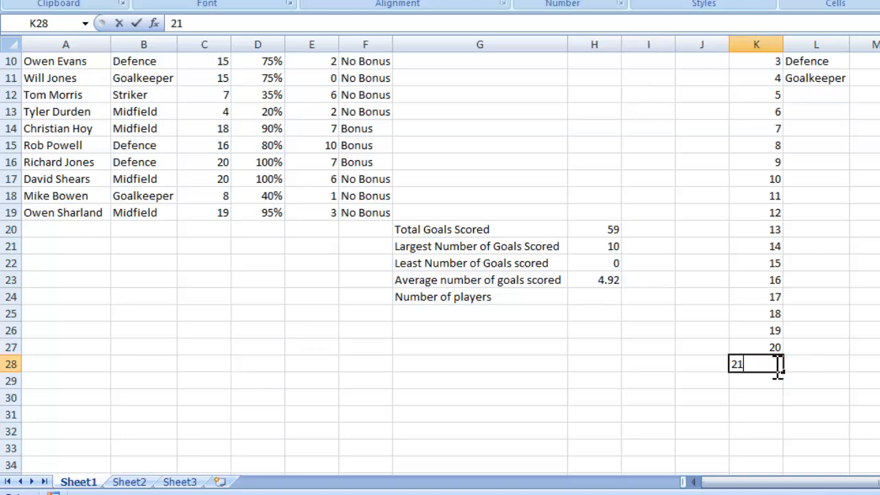
{"action": "key", "text": "Return"}
{"action": "type", "text": "22"}
{"action": "left_click", "coordinate": [859, 311]}
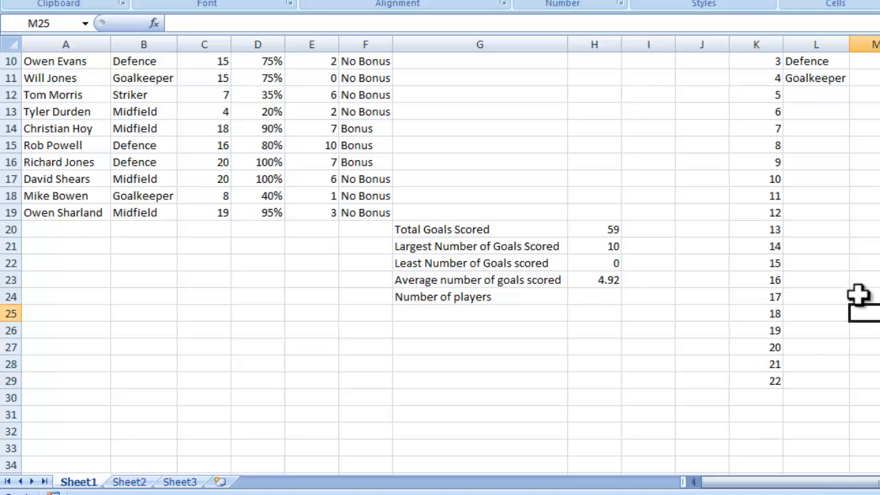
- Edit the formula in I8 to =COUNT(K8:K29) so it includes the two added numbers
{"action": "scroll", "coordinate": [859, 296], "scroll_direction": "up", "scroll_amount": 3}
{"action": "scroll", "coordinate": [858, 296], "scroll_direction": "down", "scroll_amount": 2}
{"action": "left_click", "coordinate": [658, 128]}
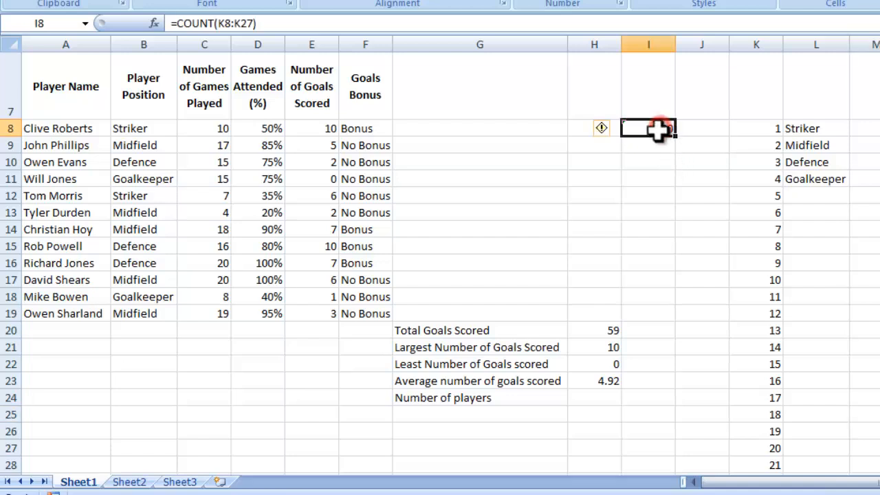
{"action": "left_click", "coordinate": [254, 23]}
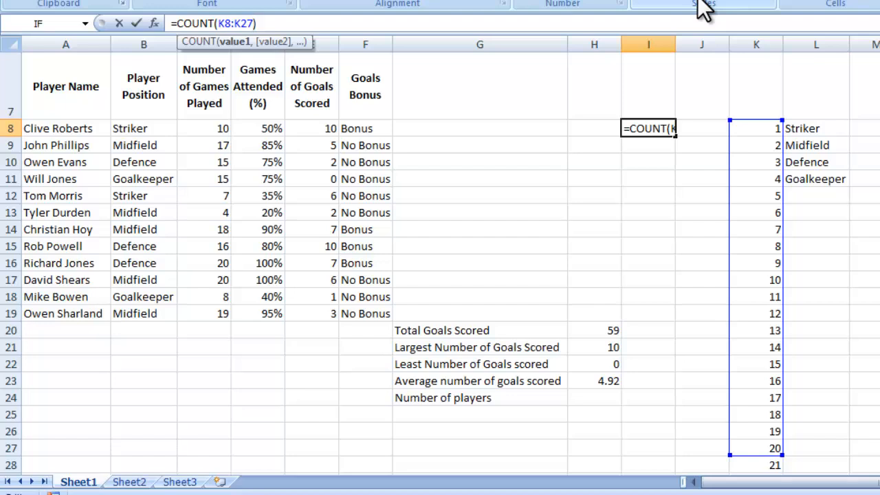
{"action": "key", "text": "BackSpace"}
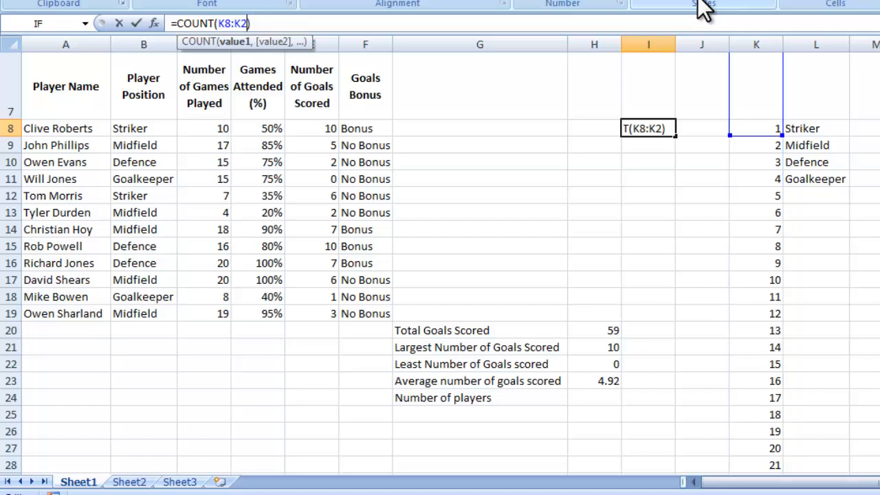
{"action": "type", "text": "9"}
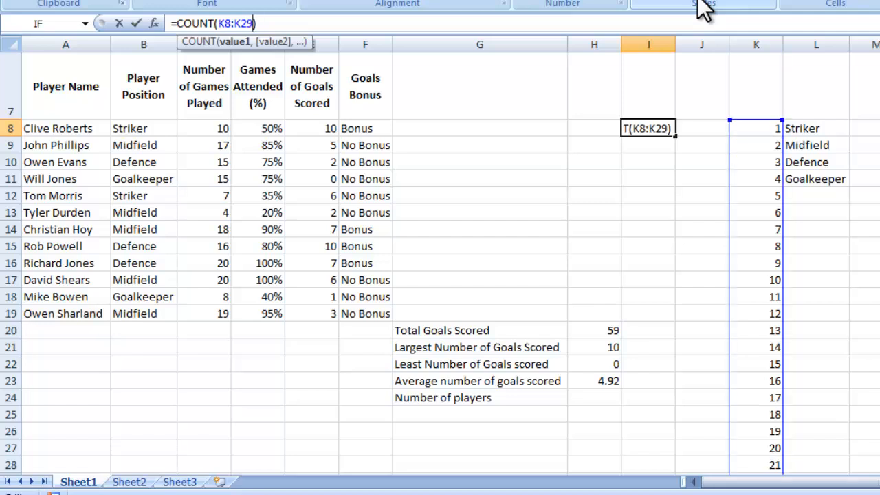
{"action": "key", "text": "Return"}
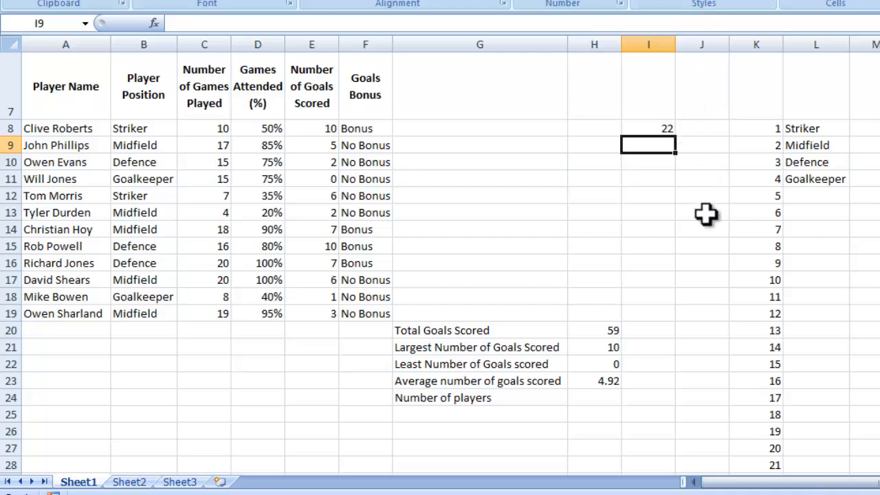
- Highlight the numbers in K8:K29, and delete the COUNT formula from I8
{"action": "left_click_drag", "start_coordinate": [752, 127], "coordinate": [749, 409]}
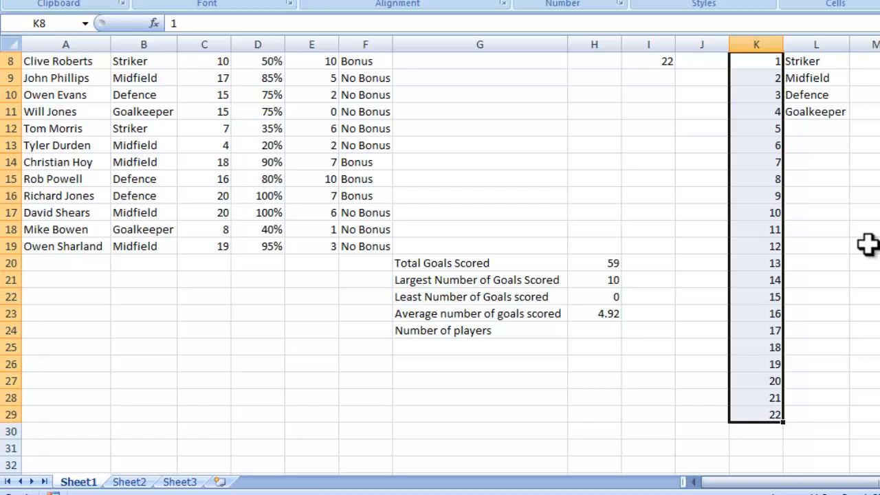
{"action": "scroll", "coordinate": [867, 244], "scroll_direction": "up", "scroll_amount": 1}
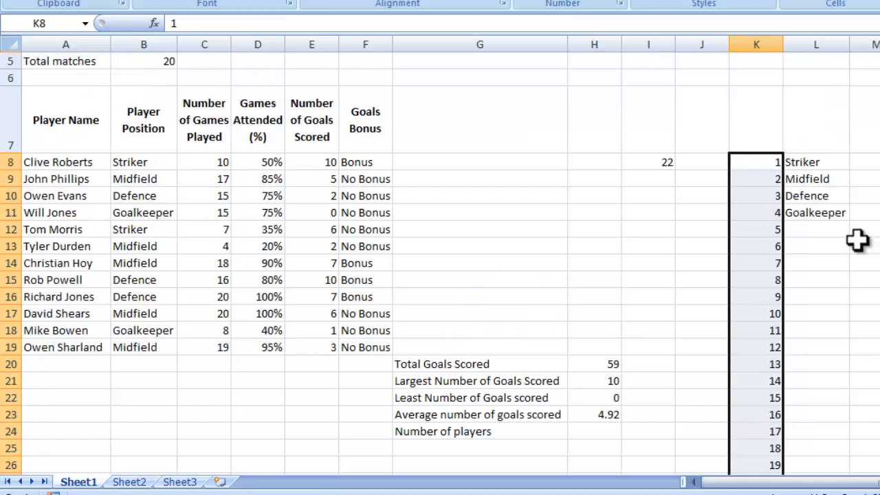
{"action": "left_click", "coordinate": [649, 162]}
{"action": "key", "text": "Delete"}
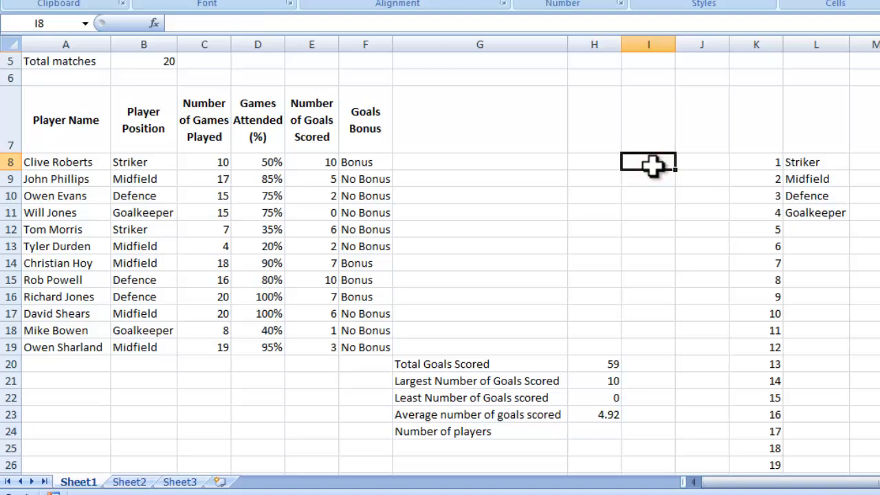
- Highlight the player names in A8:A19 to examine the text range for counting
{"action": "scroll", "coordinate": [553, 213], "scroll_direction": "down", "scroll_amount": 1}
{"action": "scroll", "coordinate": [361, 172], "scroll_direction": "up", "scroll_amount": 1}
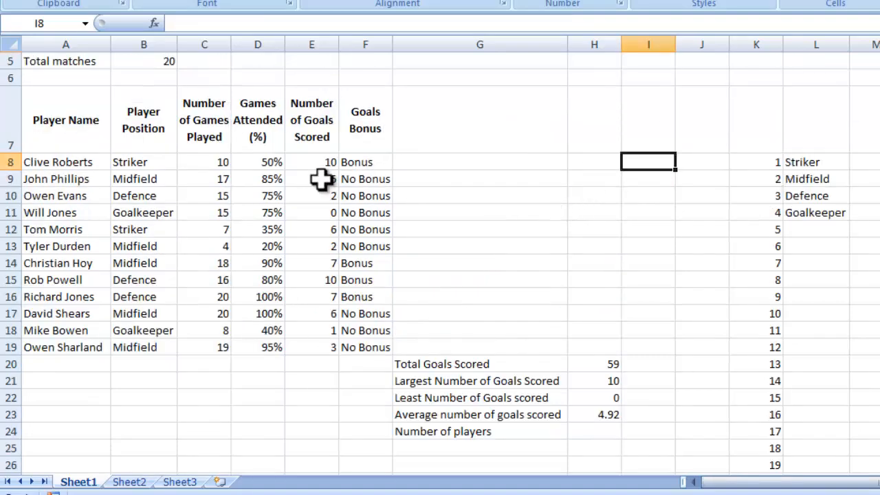
{"action": "scroll", "coordinate": [165, 134], "scroll_direction": "up", "scroll_amount": 1}
{"action": "scroll", "coordinate": [112, 177], "scroll_direction": "up", "scroll_amount": 1}
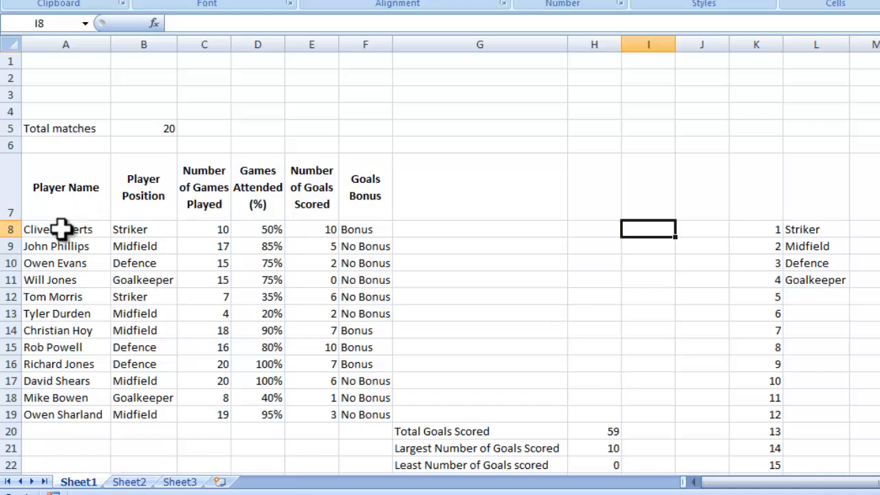
{"action": "left_click_drag", "start_coordinate": [61, 229], "coordinate": [64, 408]}
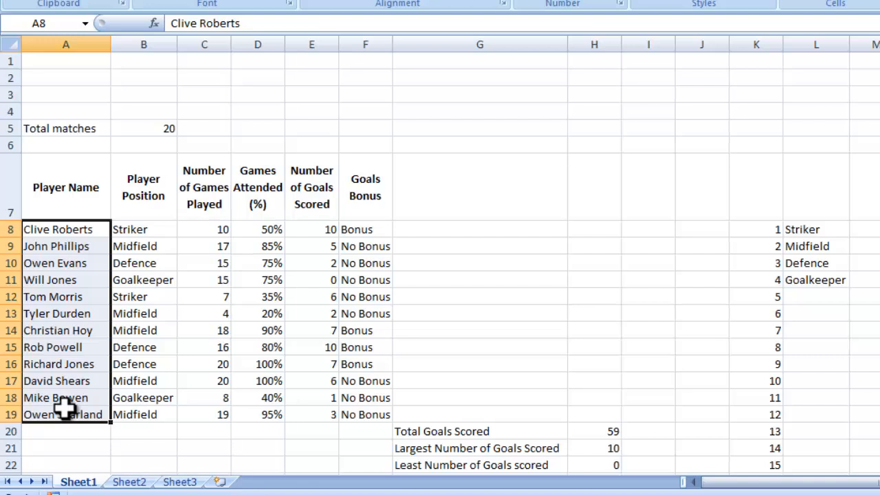
- Enter the formula =COUNTA(A8:A19) in H24 beside the Number of players label to count the player names
{"action": "scroll", "coordinate": [582, 297], "scroll_direction": "down", "scroll_amount": 1}
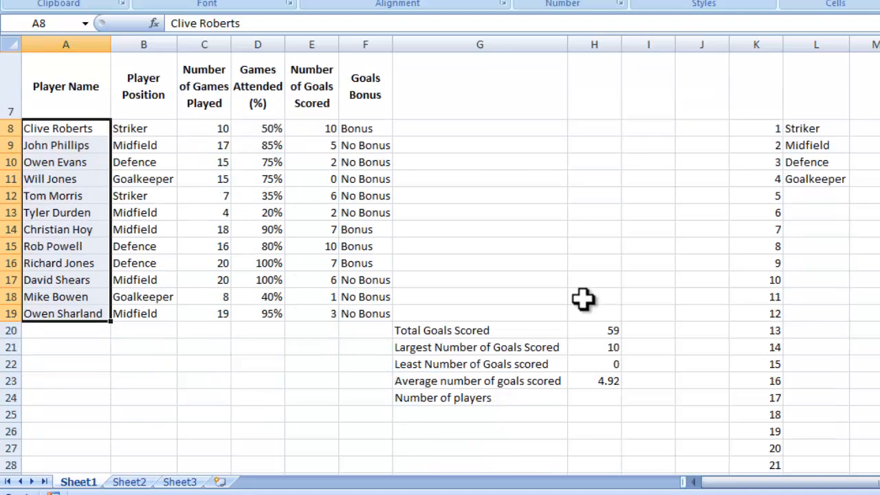
{"action": "left_click", "coordinate": [593, 449]}
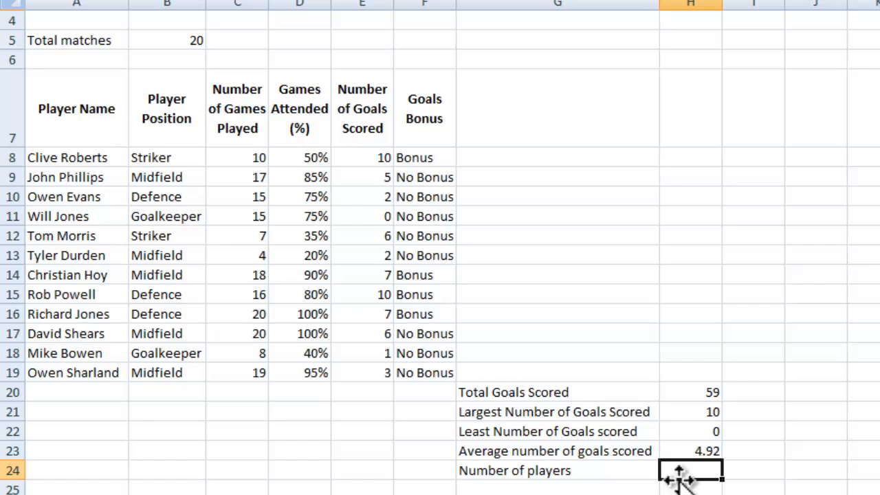
{"action": "left_click", "coordinate": [626, 473]}
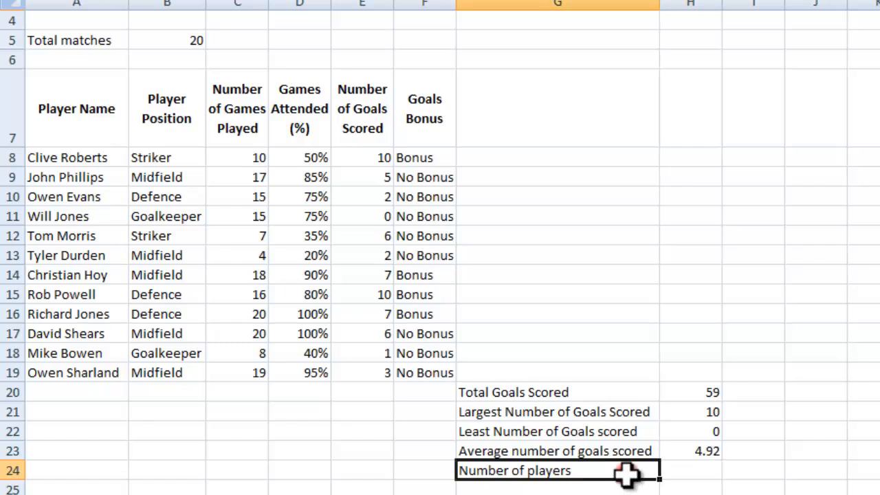
{"action": "left_click", "coordinate": [691, 471]}
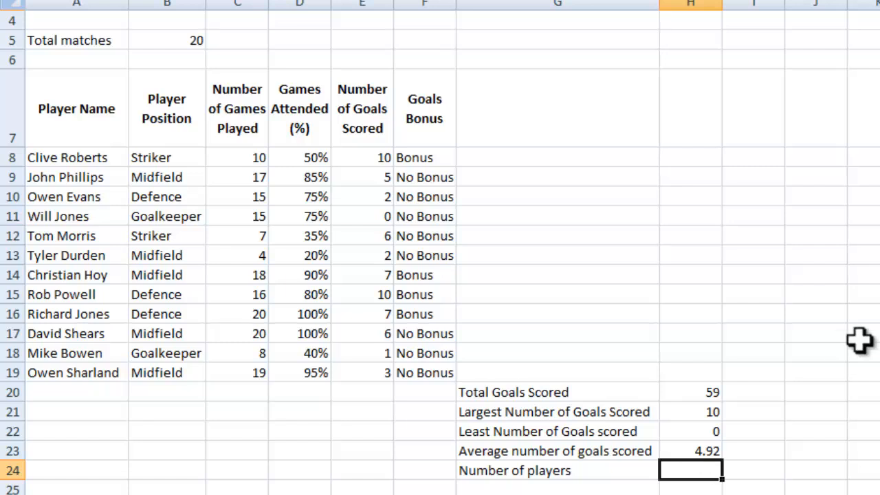
{"action": "type", "text": "="}
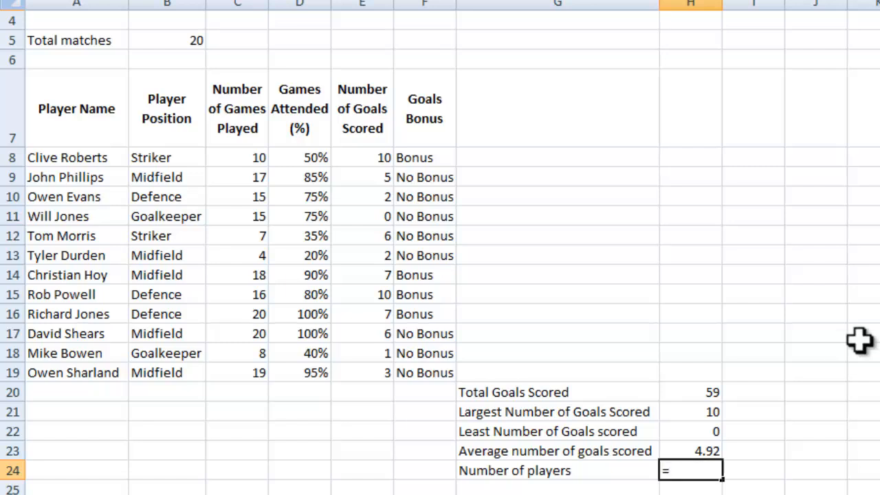
{"action": "type", "text": "count"}
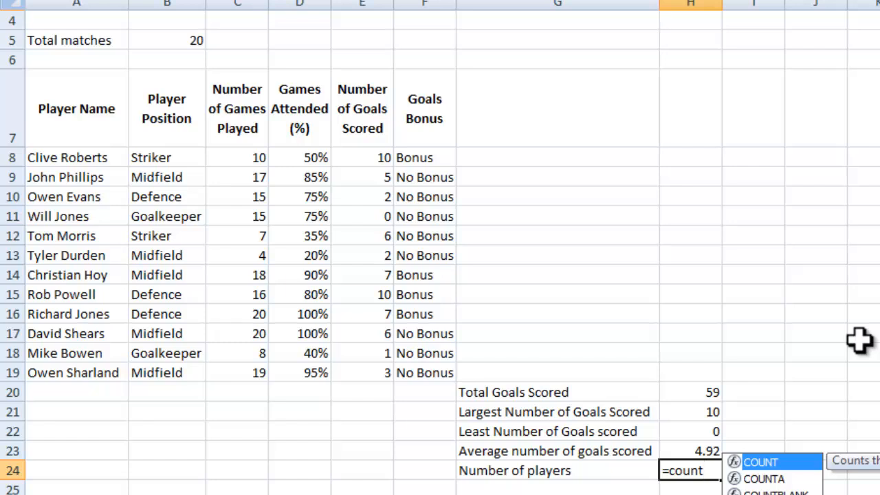
{"action": "left_click", "coordinate": [782, 480]}
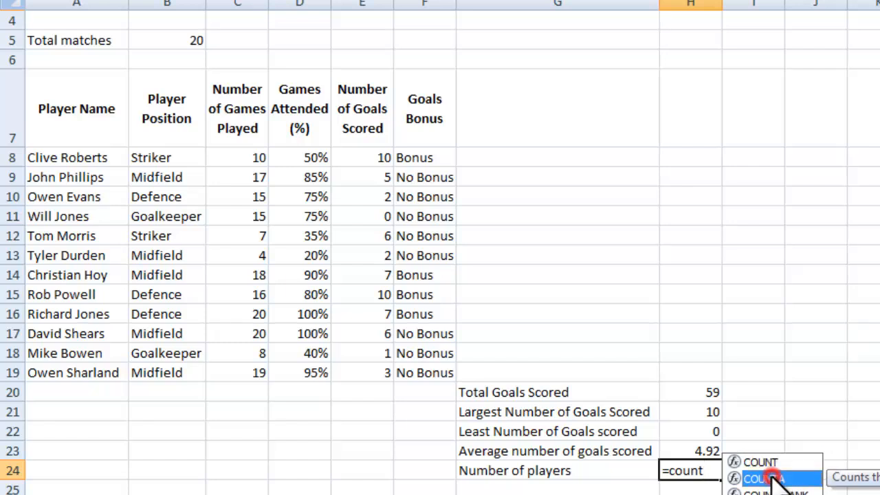
{"action": "double_click", "coordinate": [775, 479]}
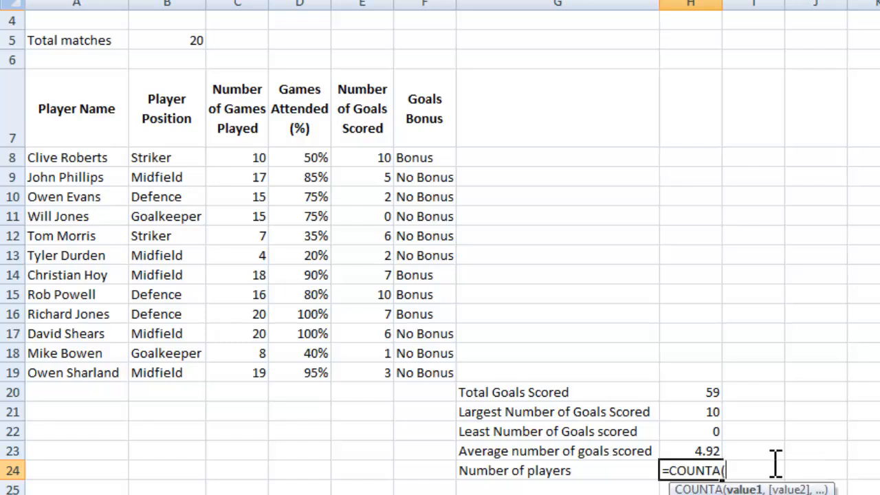
{"action": "left_click_drag", "start_coordinate": [67, 157], "coordinate": [68, 371]}
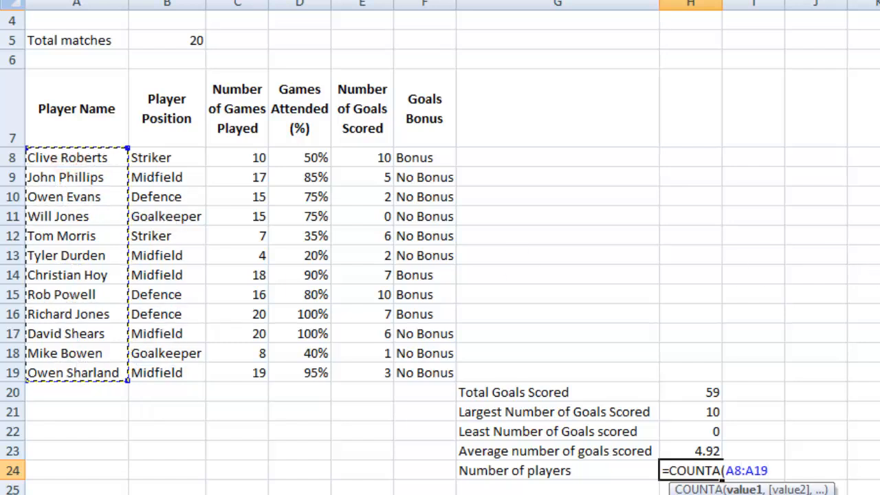
{"action": "type", "text": ")"}
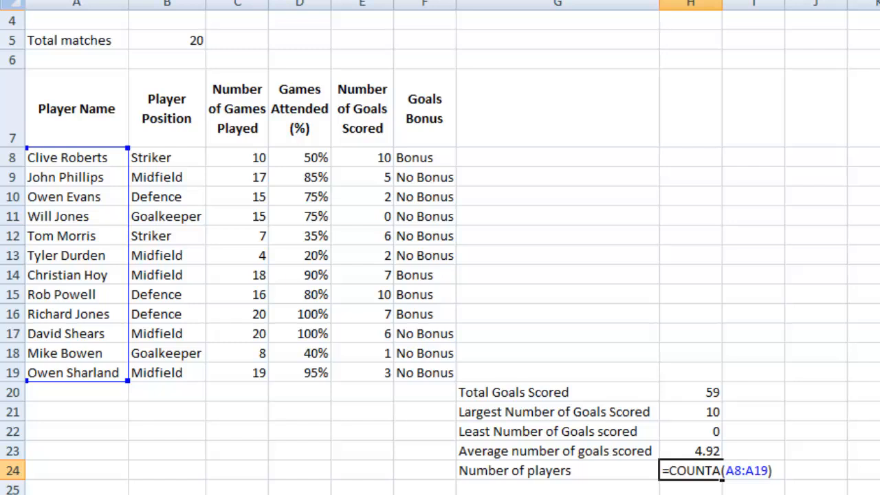
{"action": "key", "text": "Return"}
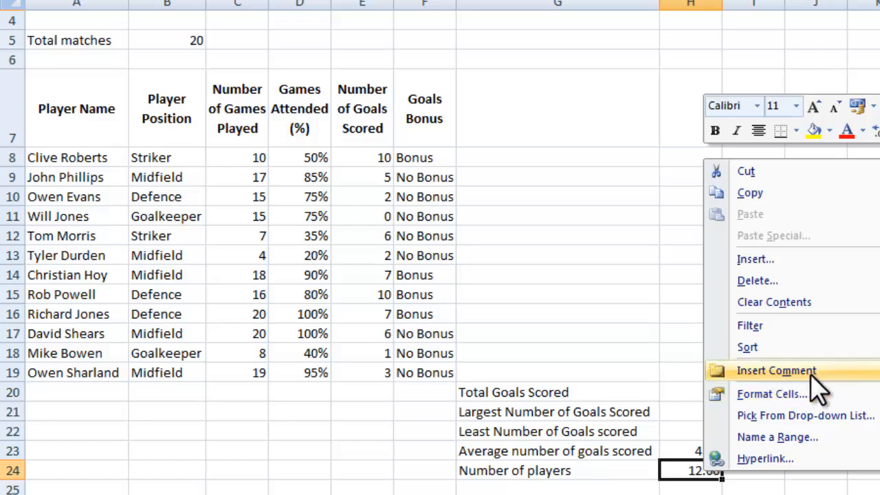
- Format the Number of players result in H24 as a Number with 0 decimal places
{"action": "left_click", "coordinate": [694, 479]}
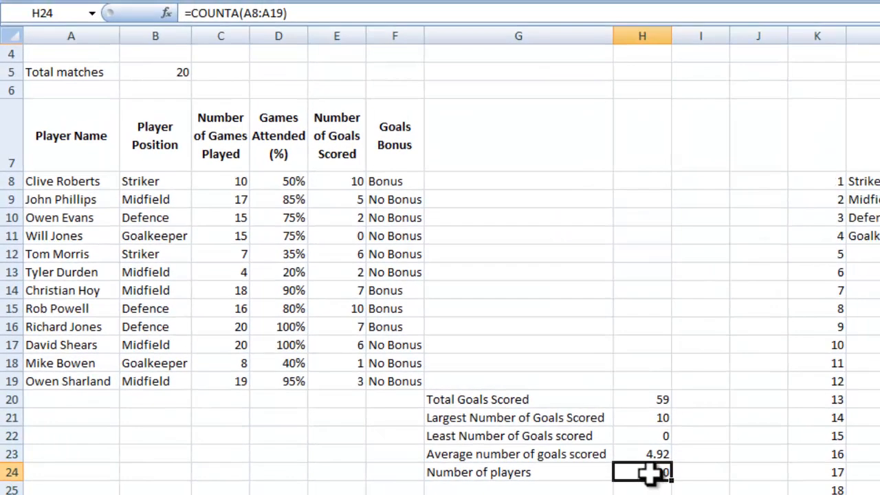
{"action": "right_click", "coordinate": [647, 472]}
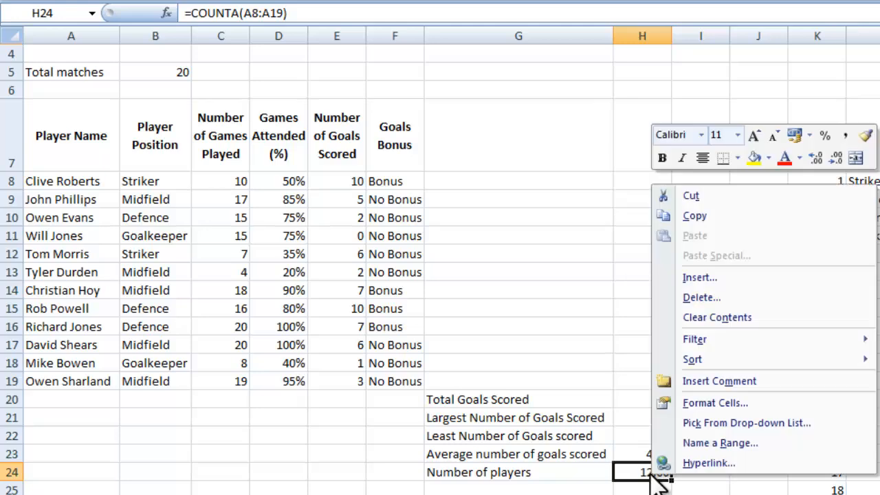
{"action": "left_click", "coordinate": [719, 402]}
{"action": "left_click_drag", "start_coordinate": [715, 122], "coordinate": [878, 71]}
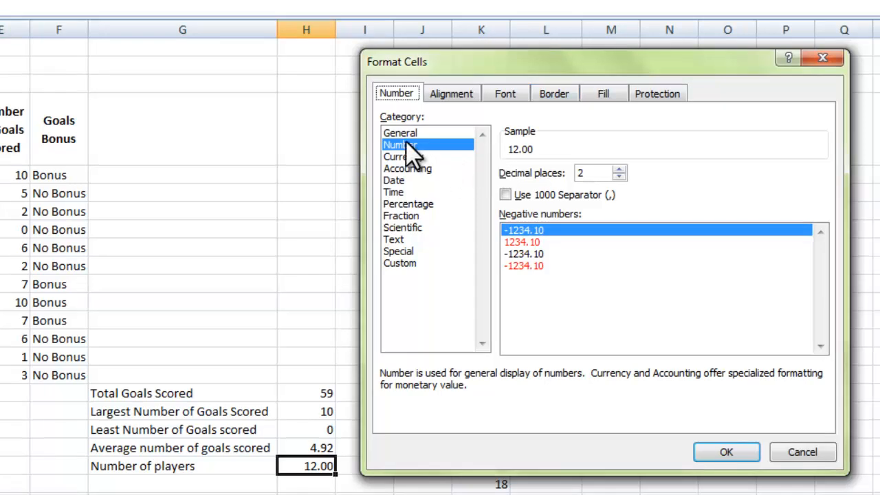
{"action": "left_click", "coordinate": [619, 177]}
{"action": "left_click", "coordinate": [619, 177]}
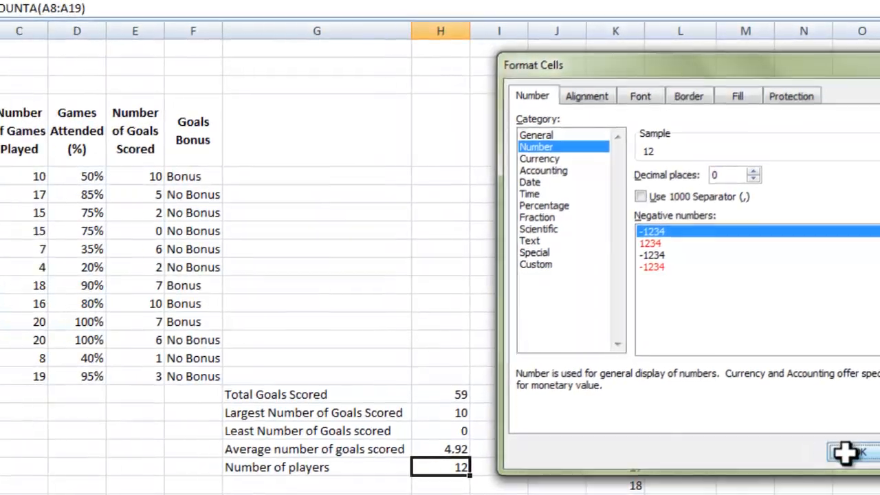
{"action": "left_click", "coordinate": [719, 460]}
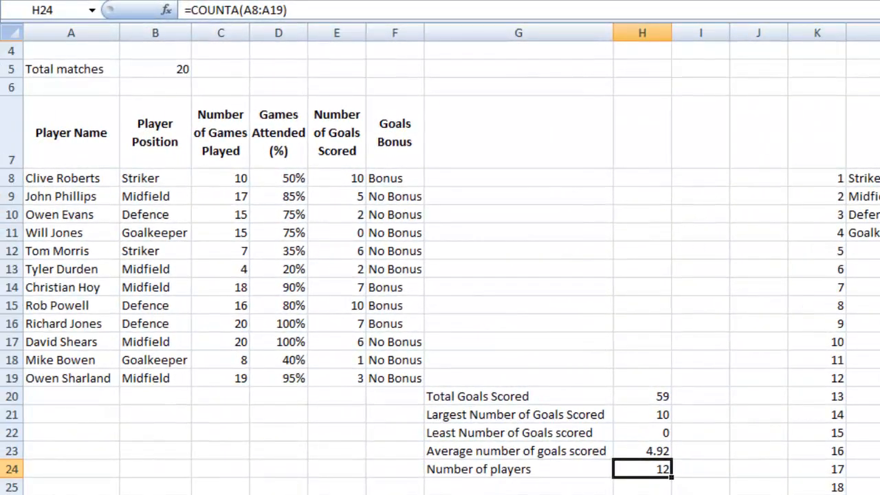
- Go through the player names in A8:A19 one by one to check them against the count in H24
{"action": "left_click", "coordinate": [67, 178]}
{"action": "left_click", "coordinate": [69, 196]}
{"action": "left_click", "coordinate": [75, 215]}
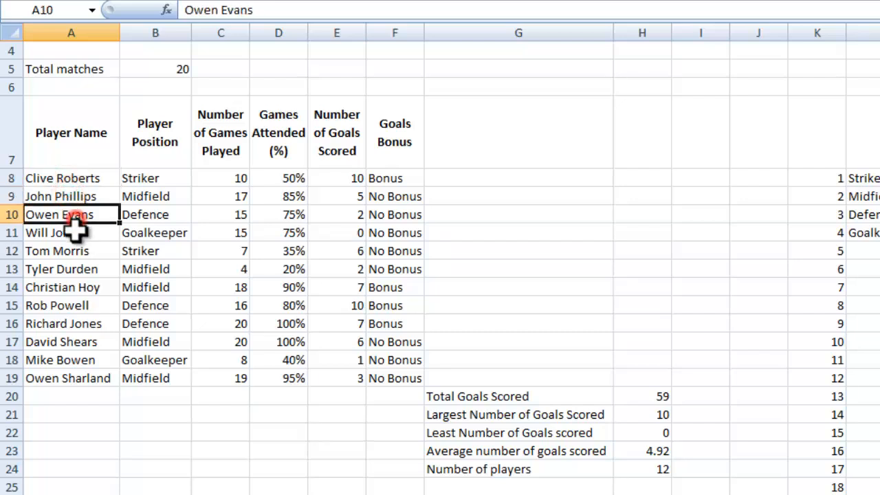
{"action": "left_click", "coordinate": [77, 232]}
{"action": "left_click", "coordinate": [77, 250]}
{"action": "left_click", "coordinate": [84, 269]}
{"action": "left_click", "coordinate": [85, 288]}
{"action": "left_click", "coordinate": [86, 305]}
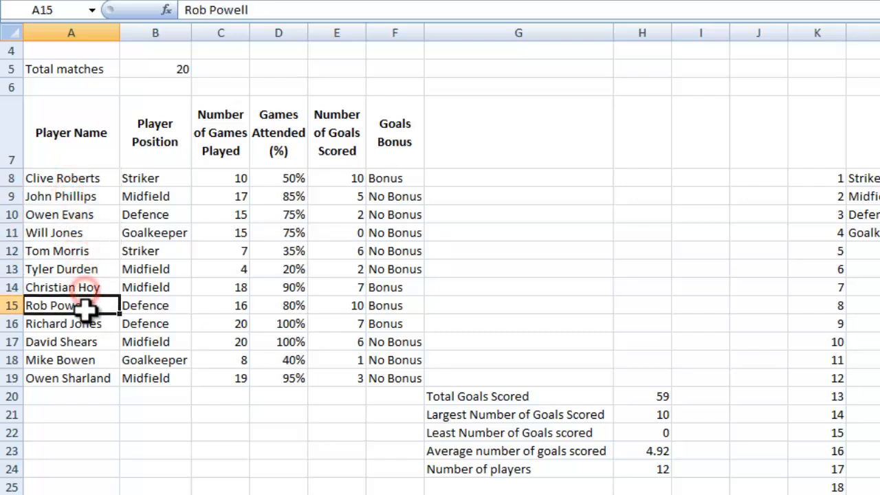
{"action": "left_click", "coordinate": [86, 323]}
{"action": "left_click", "coordinate": [84, 341]}
{"action": "left_click", "coordinate": [87, 359]}
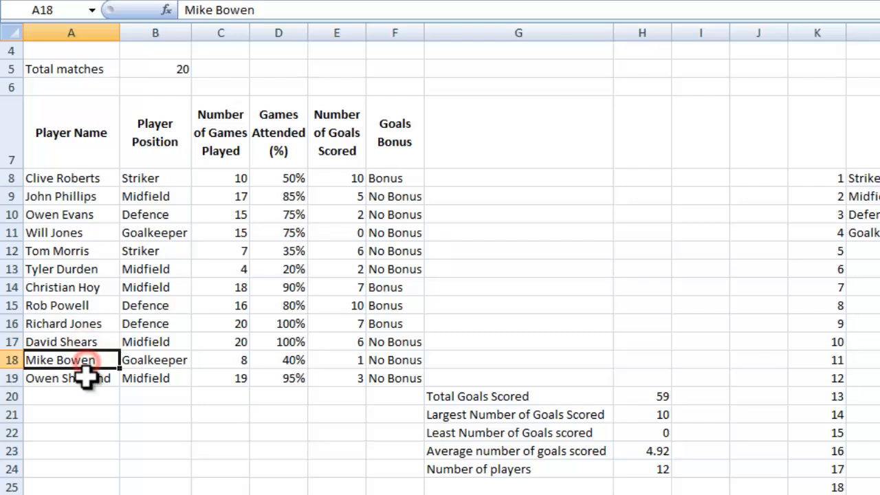
{"action": "left_click", "coordinate": [85, 378]}
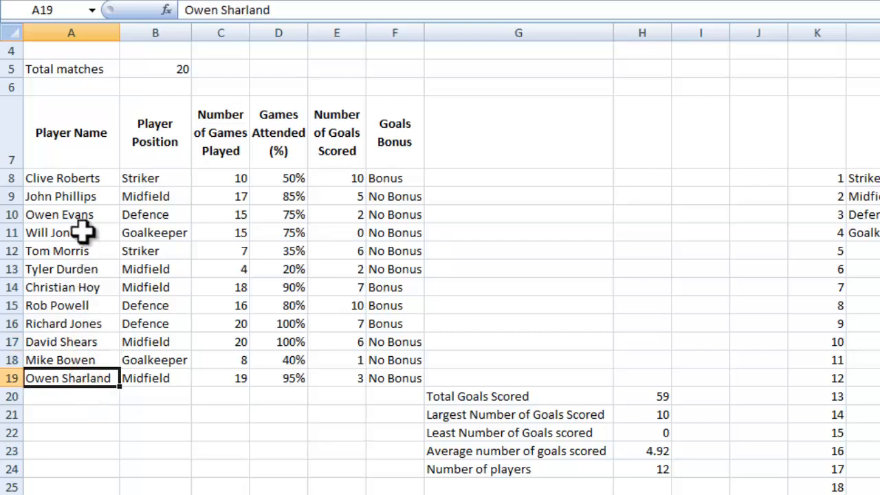
{"action": "left_click", "coordinate": [646, 474]}
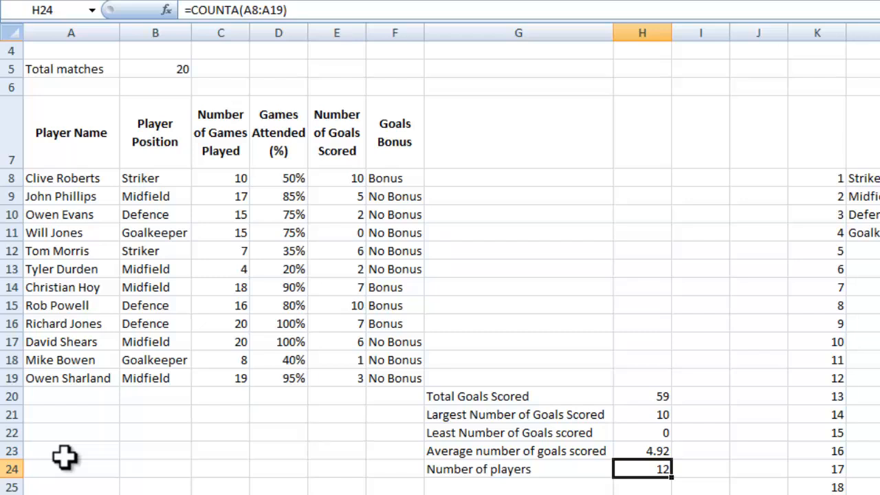
- Insert a blank row at row 18 of the player table, and check the choices offered for its games played and position cells
{"action": "right_click", "coordinate": [6, 359]}
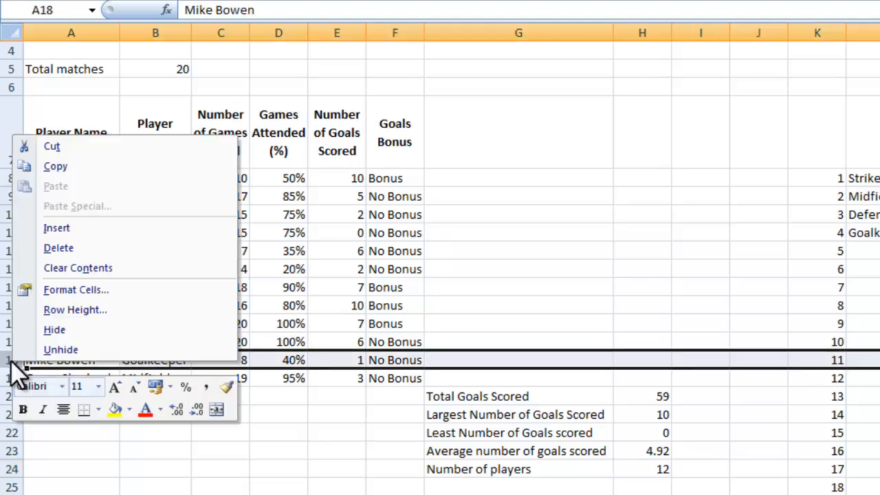
{"action": "left_click", "coordinate": [56, 227]}
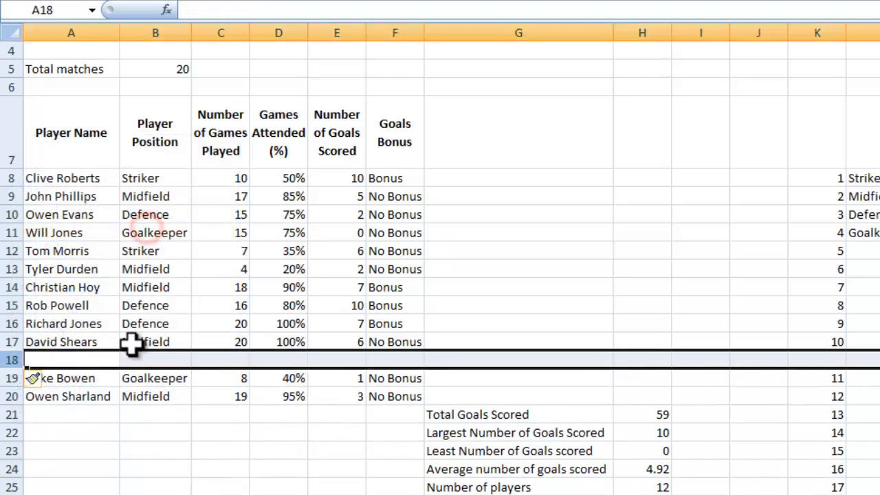
{"action": "left_click", "coordinate": [204, 357]}
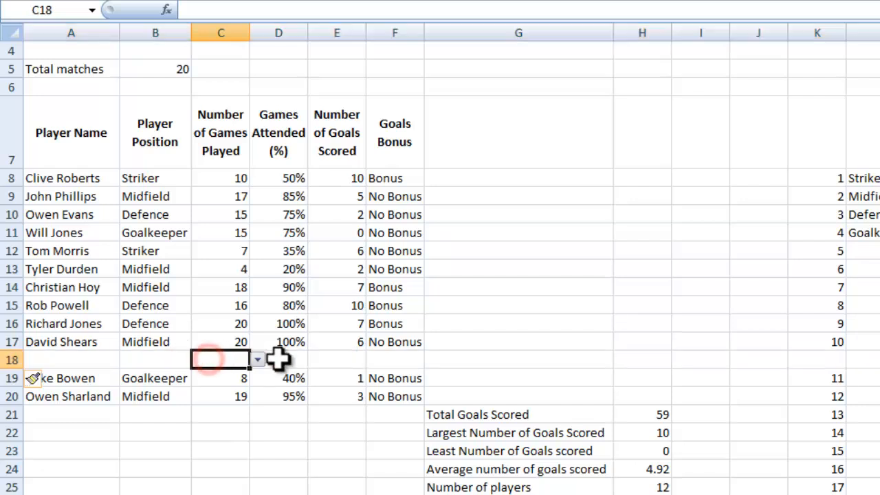
{"action": "left_click", "coordinate": [257, 359]}
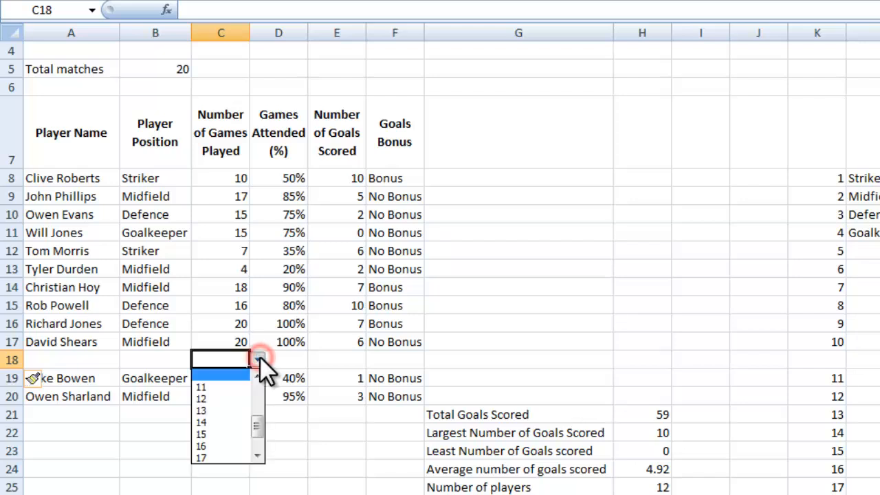
{"action": "left_click", "coordinate": [257, 359]}
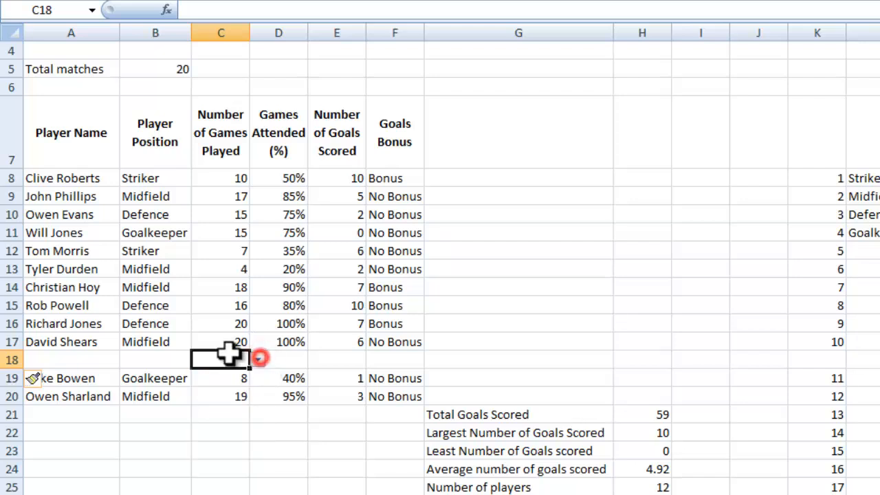
{"action": "left_click", "coordinate": [182, 358]}
{"action": "left_click", "coordinate": [199, 358]}
{"action": "left_click", "coordinate": [200, 358]}
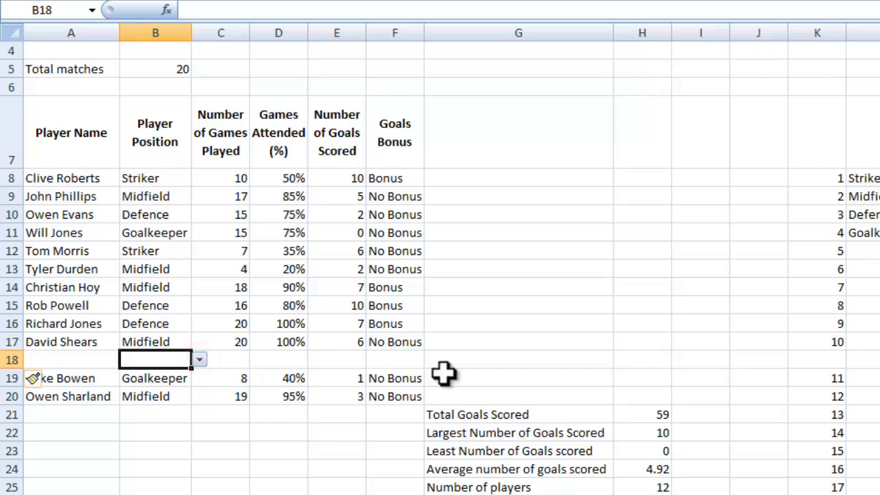
- Enter a new player's name in A18 to test whether the Number of players formula updates
{"action": "left_click", "coordinate": [74, 359]}
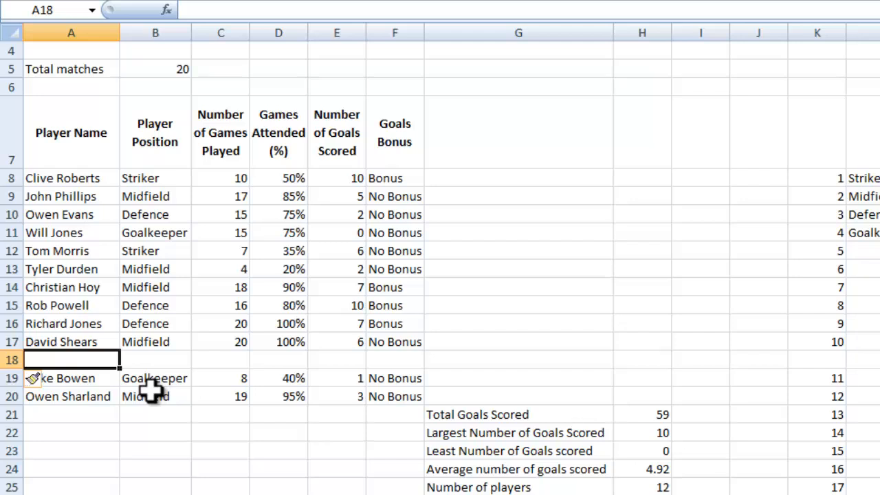
{"action": "type", "text": "Tom "}
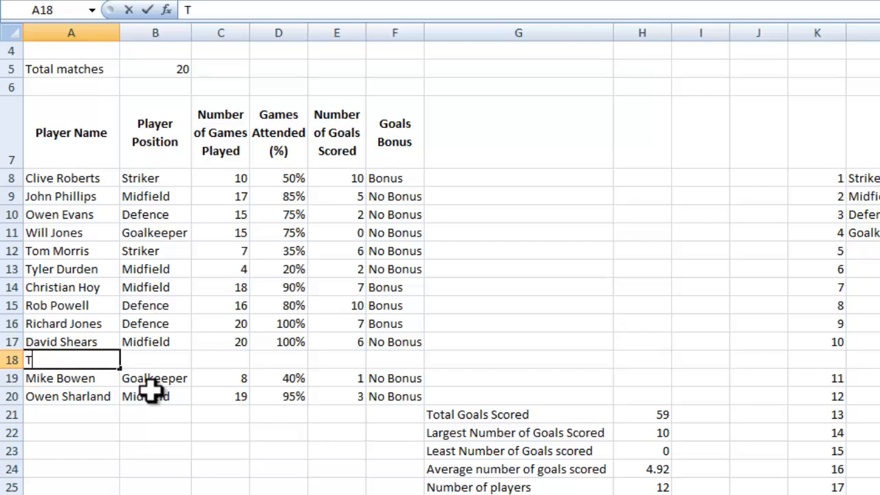
{"action": "type", "text": "Hern"}
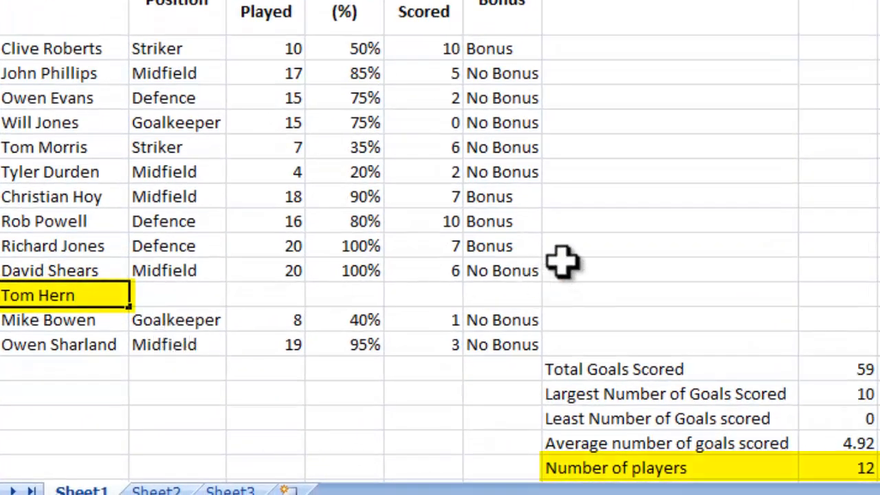
{"action": "left_click", "coordinate": [733, 236]}
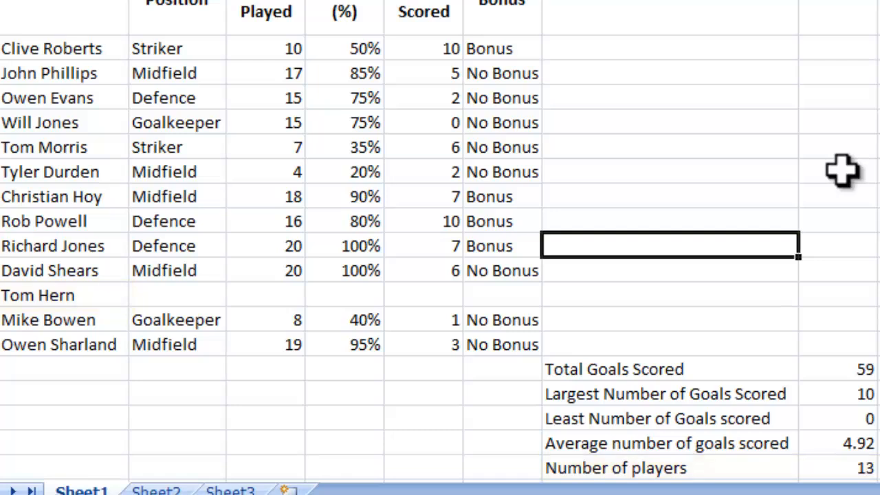
- Undo the new player's name and the inserted row, and select the Number of players formula in H24
{"action": "key", "text": "ctrl+z"}
{"action": "key", "text": "ctrl+z"}
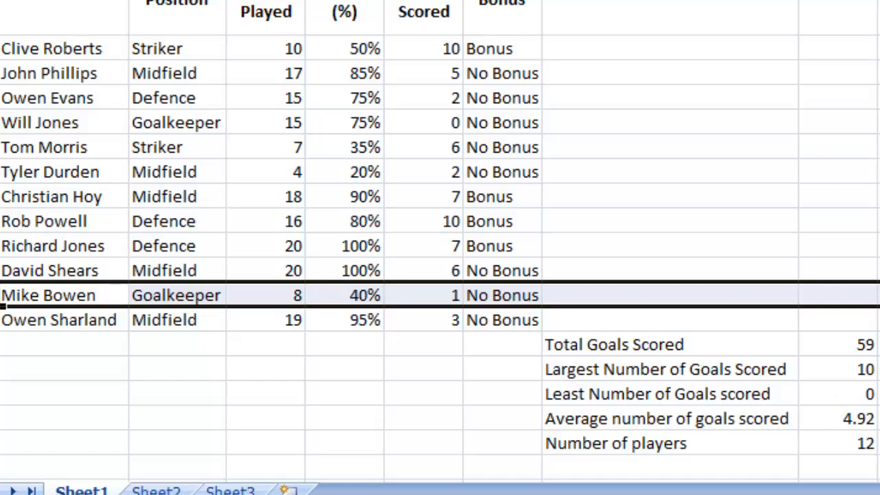
{"action": "left_click", "coordinate": [861, 443]}
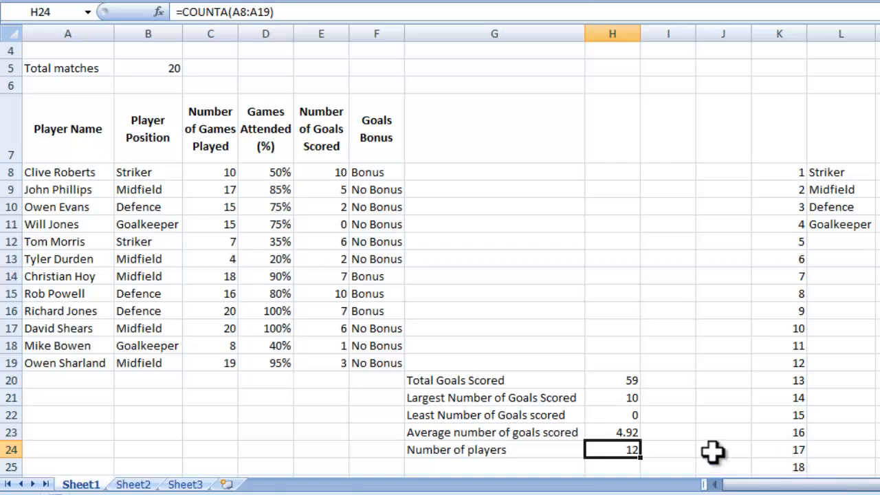
- Switch to the Teachers Instructions PDF and highlight "Count functions" in the Advanced skills section of the Modelling criteria
{"action": "left_click", "coordinate": [357, 493]}
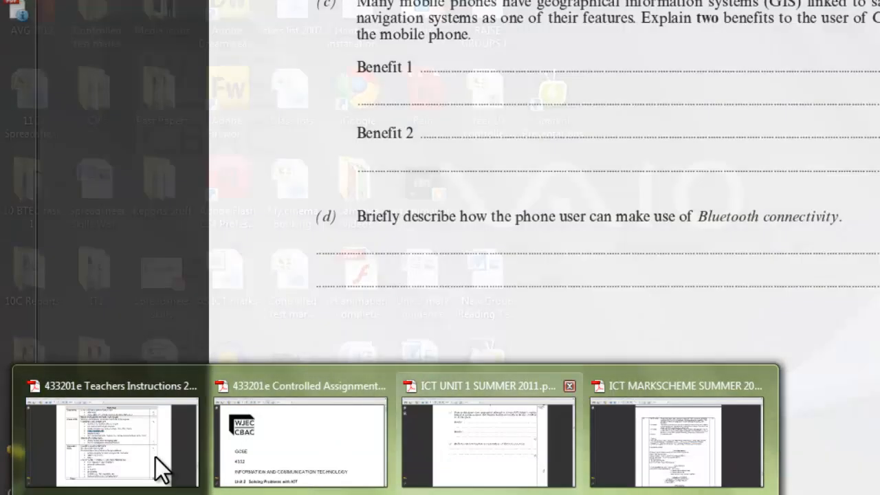
{"action": "left_click", "coordinate": [143, 455]}
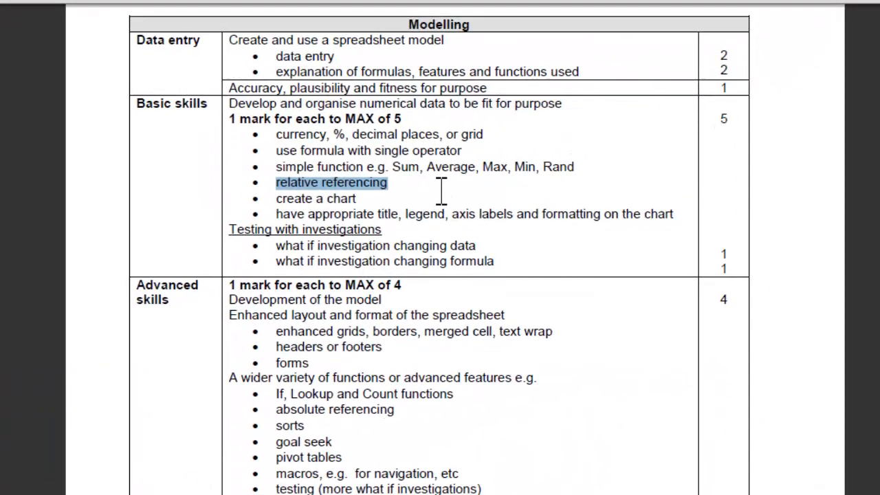
{"action": "left_click_drag", "start_coordinate": [465, 393], "coordinate": [363, 394]}
{"action": "left_click", "coordinate": [465, 393]}
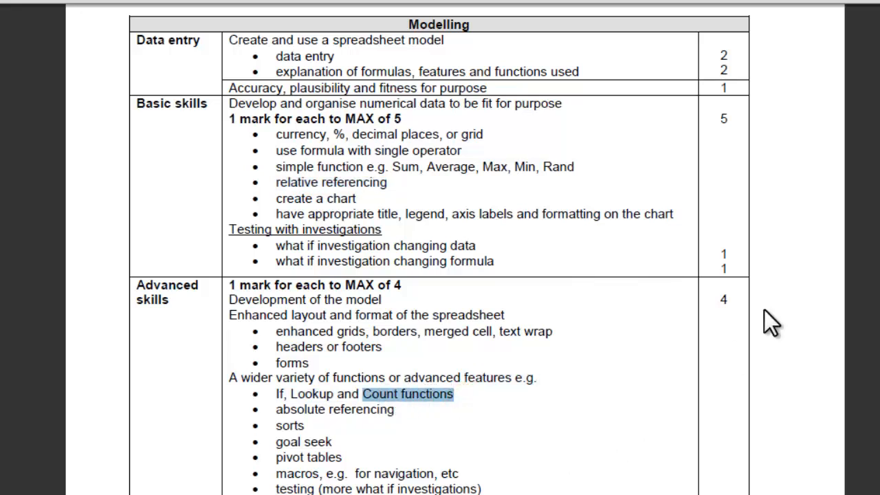